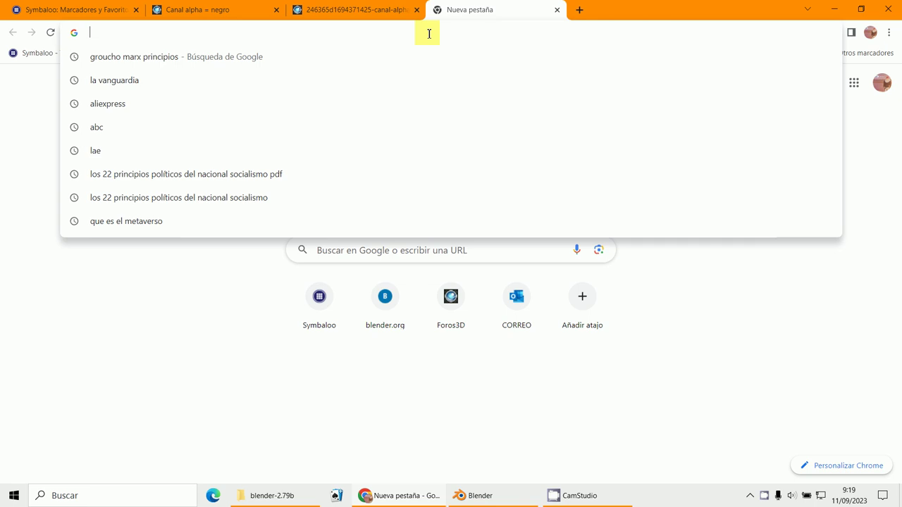
Step: Go to blender.org in the empty browser tab
text(b)
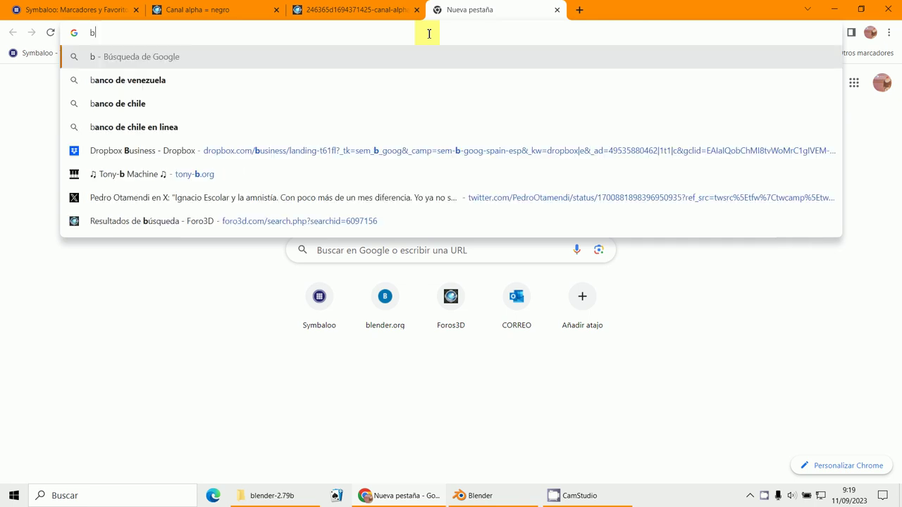
text(lender.)
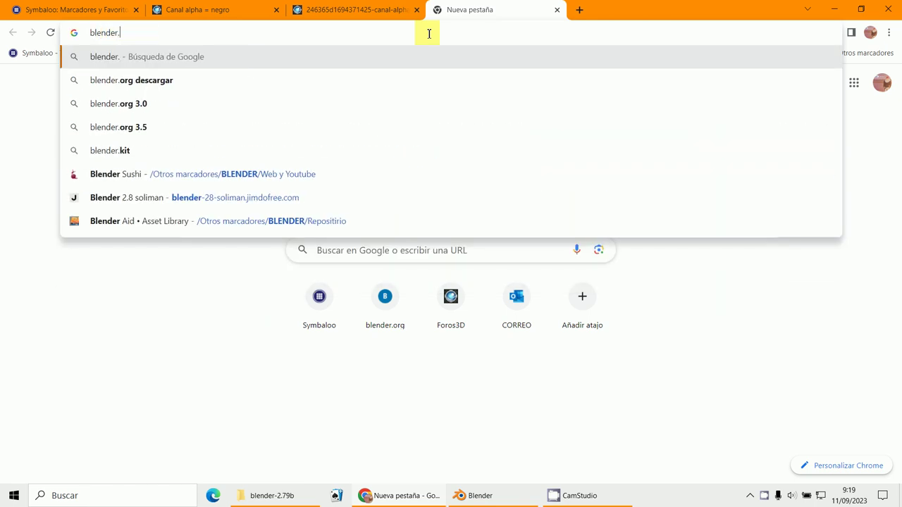
key(BackSpace)
text(.org)
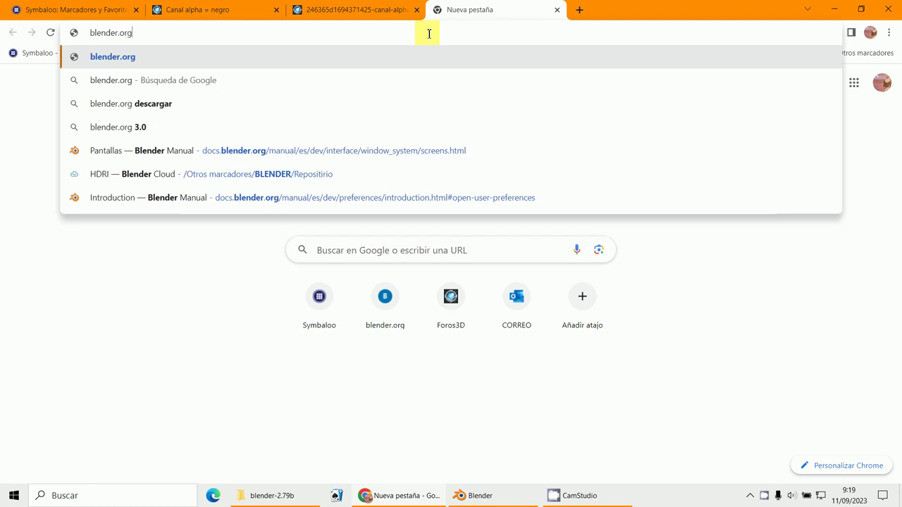
key(Return)
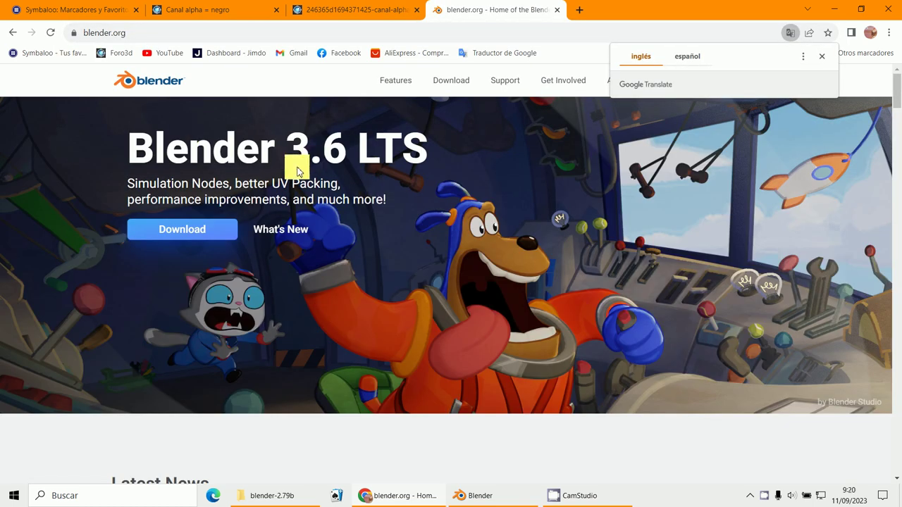
Step: View the Blender 3.6.2 LTS download page and close its tab
click(205, 232)
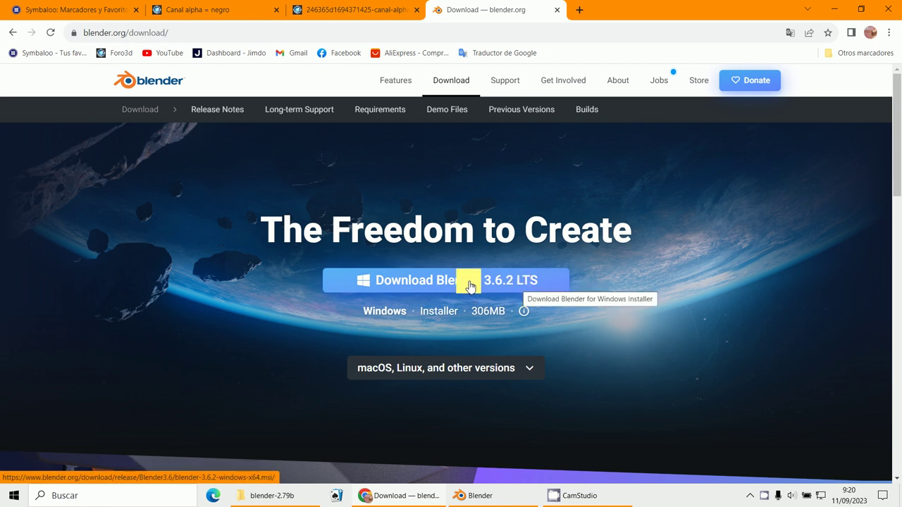
scroll(493, 287, down, 3)
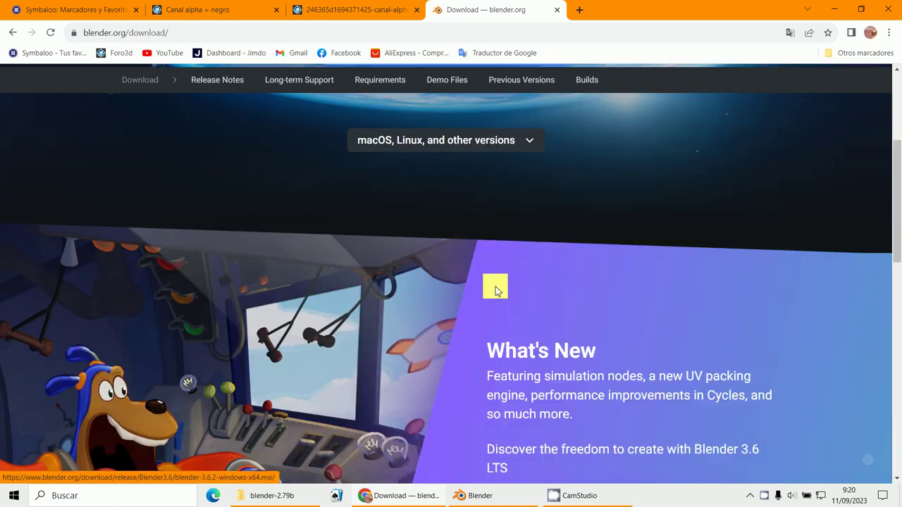
scroll(492, 254, up, 3)
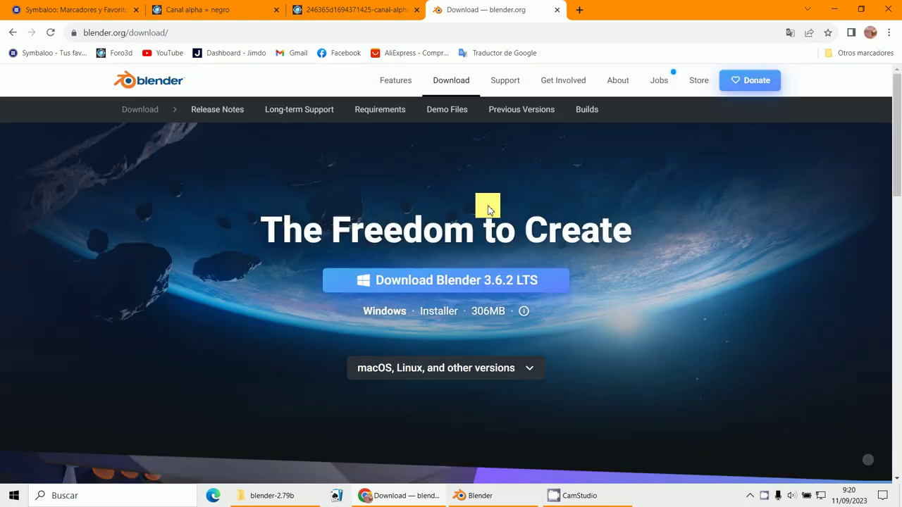
click(554, 11)
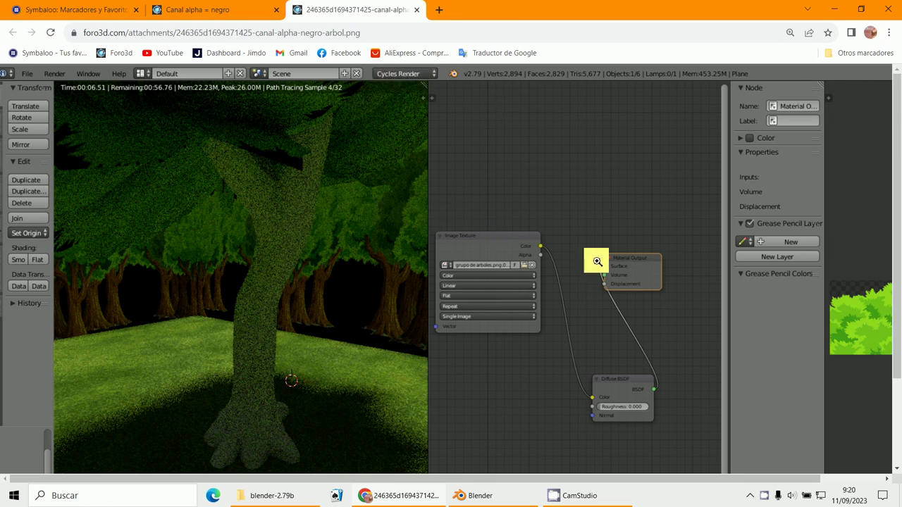
Step: Switch to Blender and move the Diffuse BSDF node slightly up between Image Texture and Mix Shader
click(835, 13)
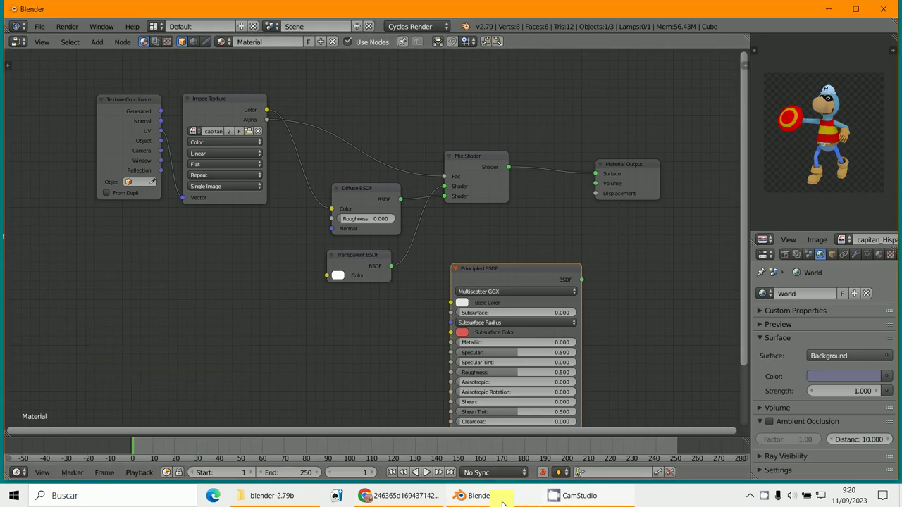
middle_drag(224, 240, 240, 296)
scroll(239, 296, up, 2)
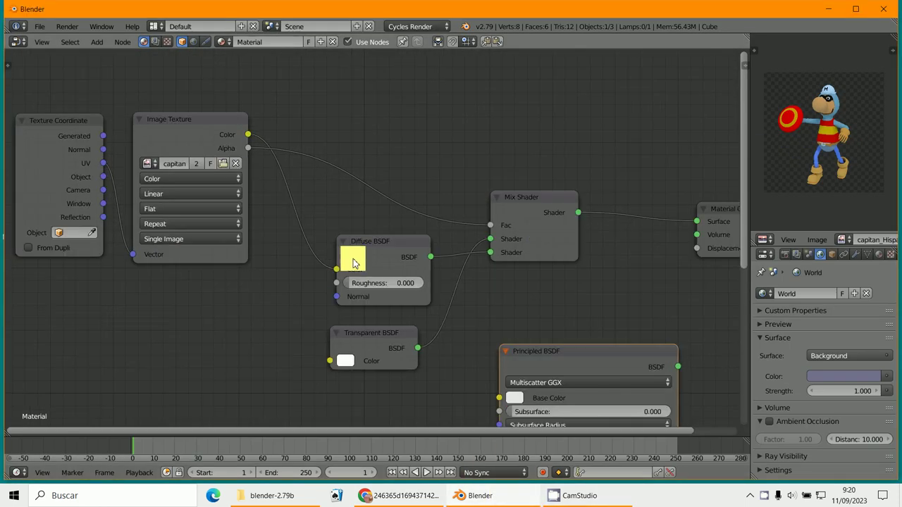
drag(352, 257, 356, 227)
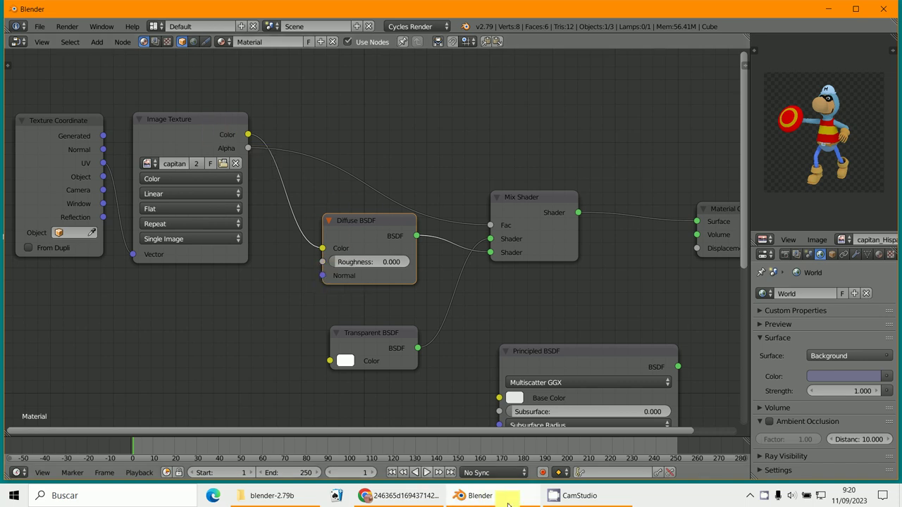
Step: Check the tree material's node setup in the browser, and move Blender's Transparent BSDF node closer beneath Diffuse BSDF
click(404, 495)
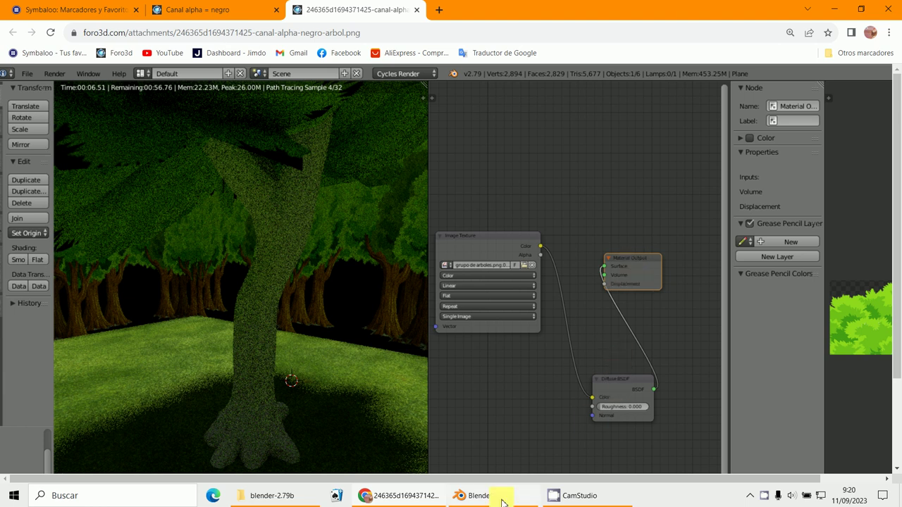
click(461, 496)
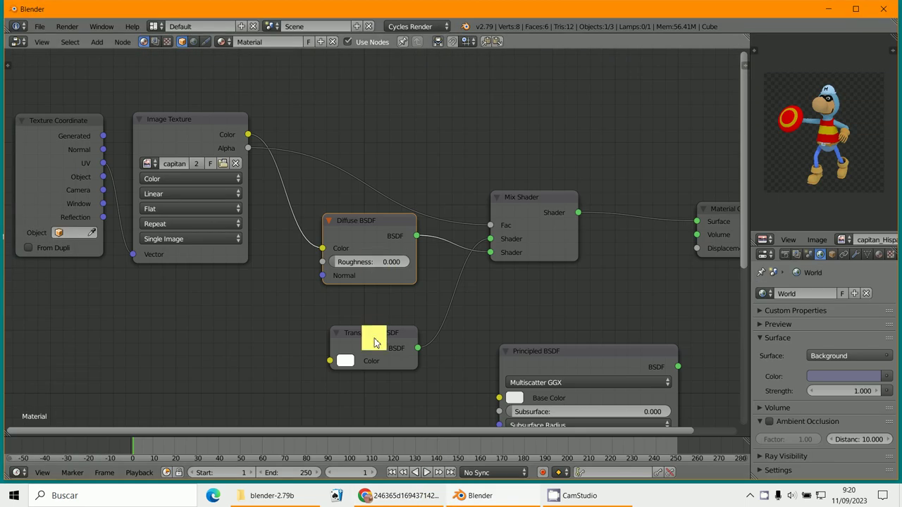
drag(374, 341, 393, 322)
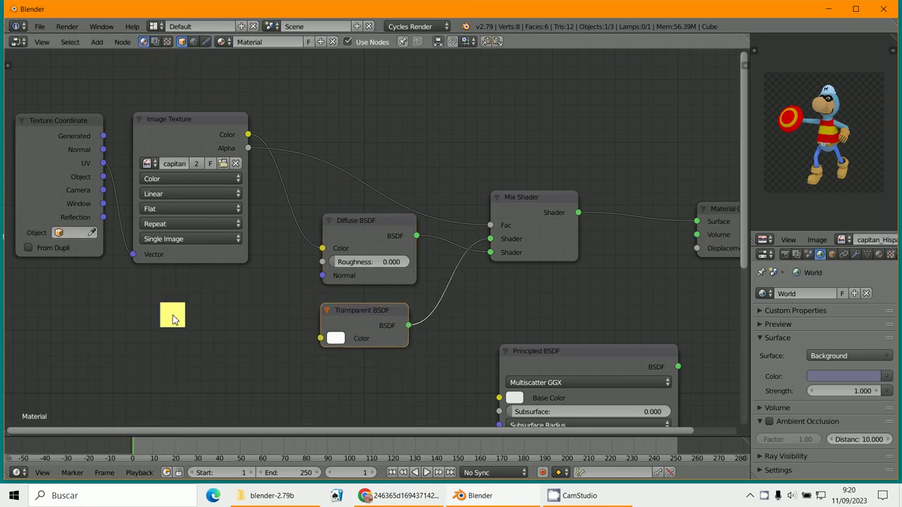
Step: Look up Transparent BSDF among the shader nodes that can be added, and nudge the existing Transparent BSDF node
click(98, 42)
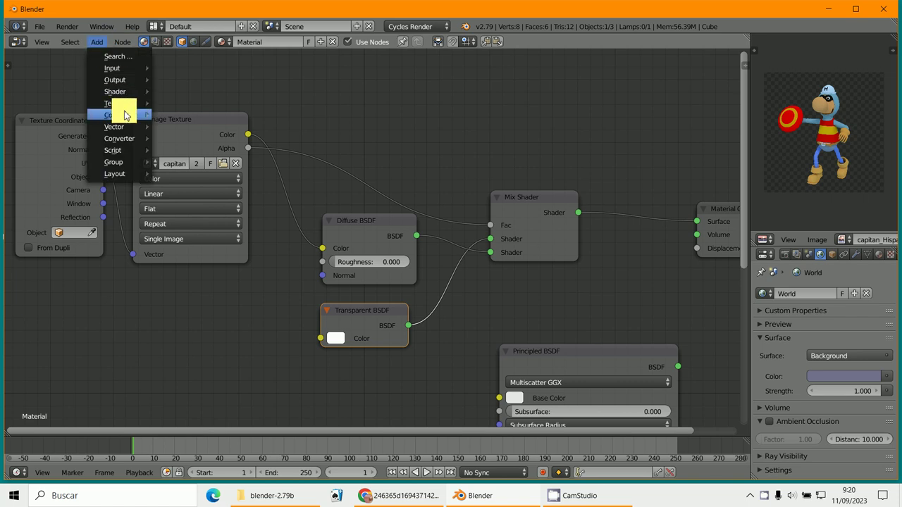
mouse_move(127, 99)
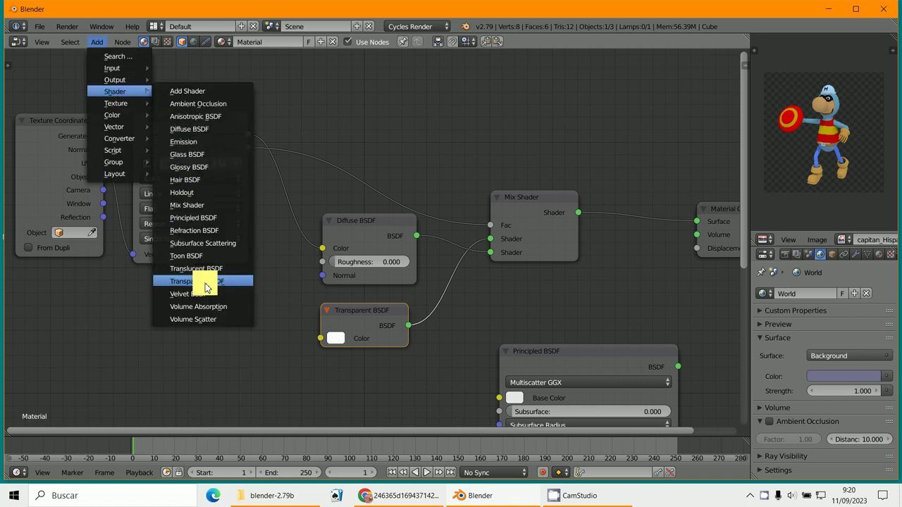
click(233, 282)
click(360, 306)
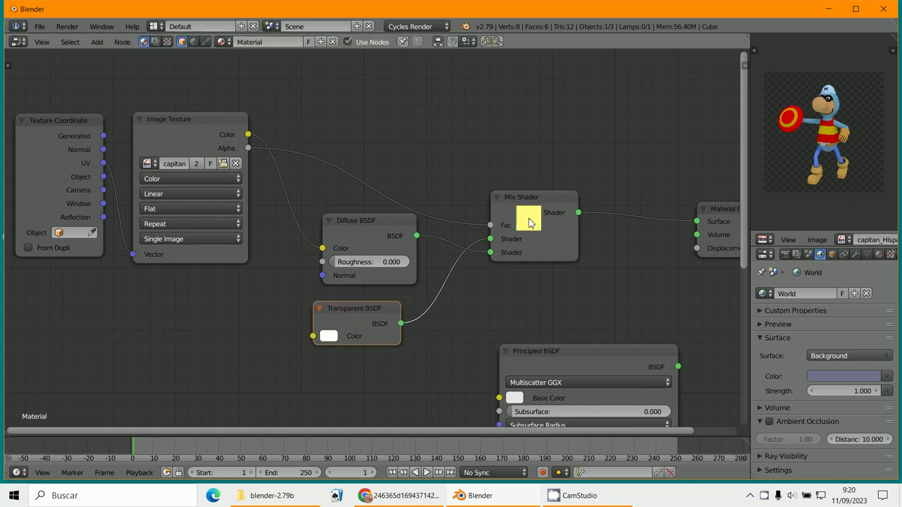
Step: Look up Mix Shader among the addable shader nodes, and move the existing Mix Shader node higher and nearer Material Output
drag(528, 218, 548, 188)
click(96, 41)
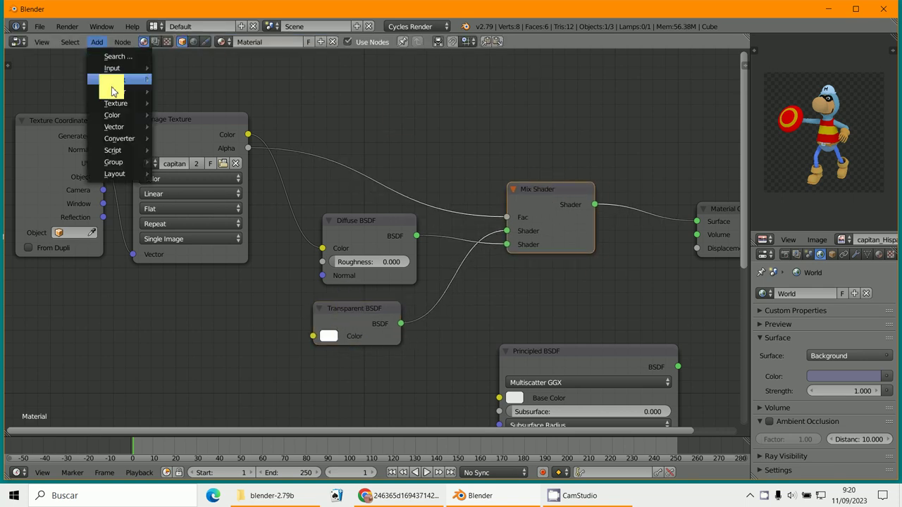
mouse_move(125, 92)
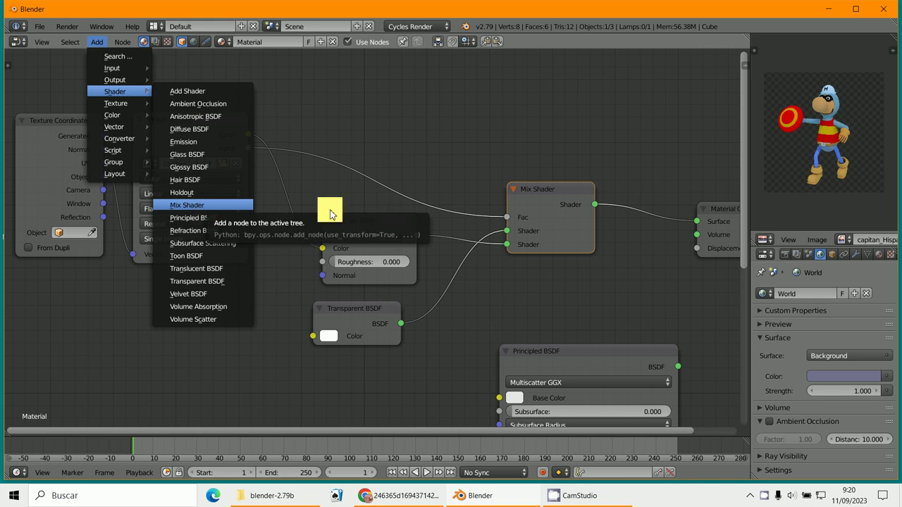
drag(554, 195, 567, 176)
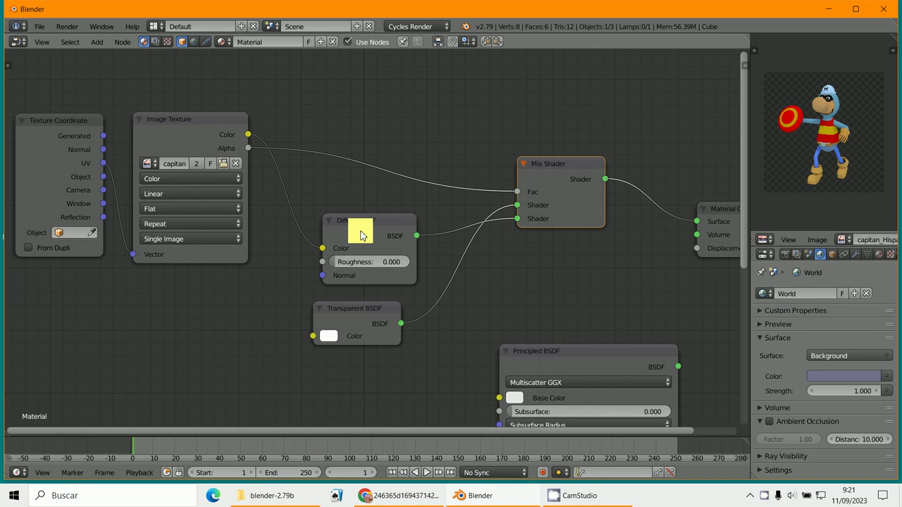
Step: Rearrange the nodes so Diffuse BSDF sits directly above Transparent BSDF and Principled BSDF sits below Mix Shader
drag(358, 230, 346, 244)
mouse_move(352, 312)
mouse_down()
mouse_move(362, 302)
mouse_move(357, 308)
mouse_up()
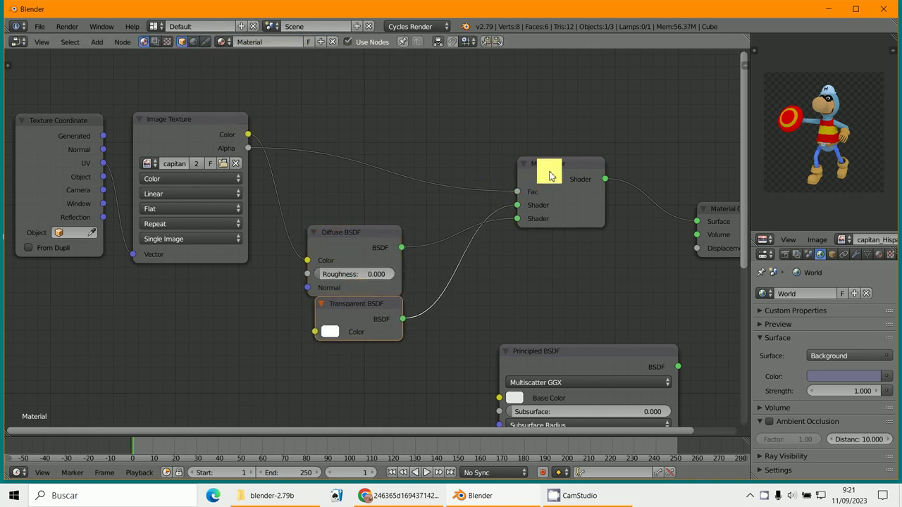
drag(548, 174, 514, 172)
scroll(529, 209, down, 1)
drag(543, 338, 520, 275)
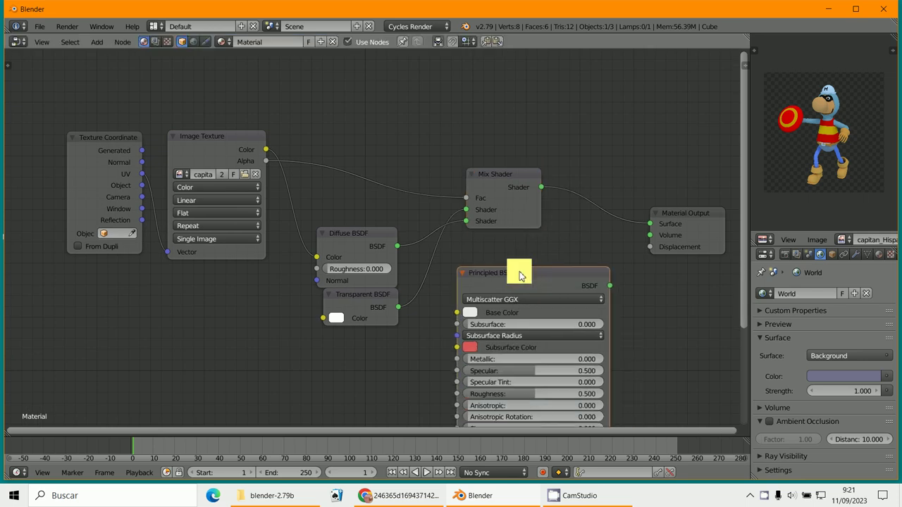
Step: Look up Principled BSDF among the addable shader nodes, and move the existing Principled BSDF node up towards Mix Shader
click(104, 42)
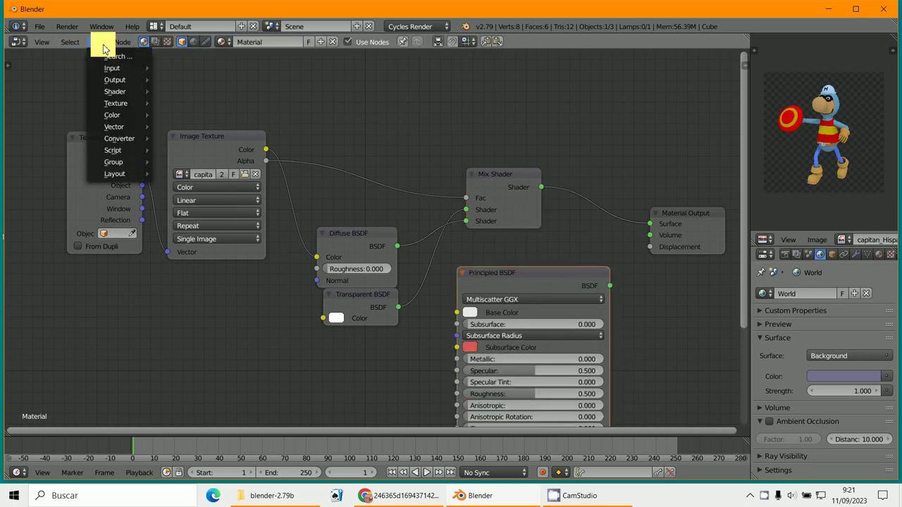
mouse_move(110, 93)
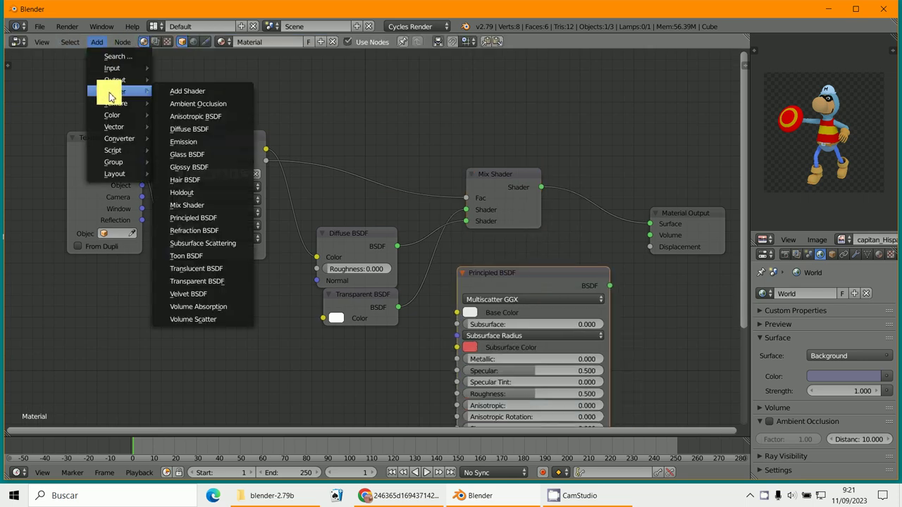
click(236, 224)
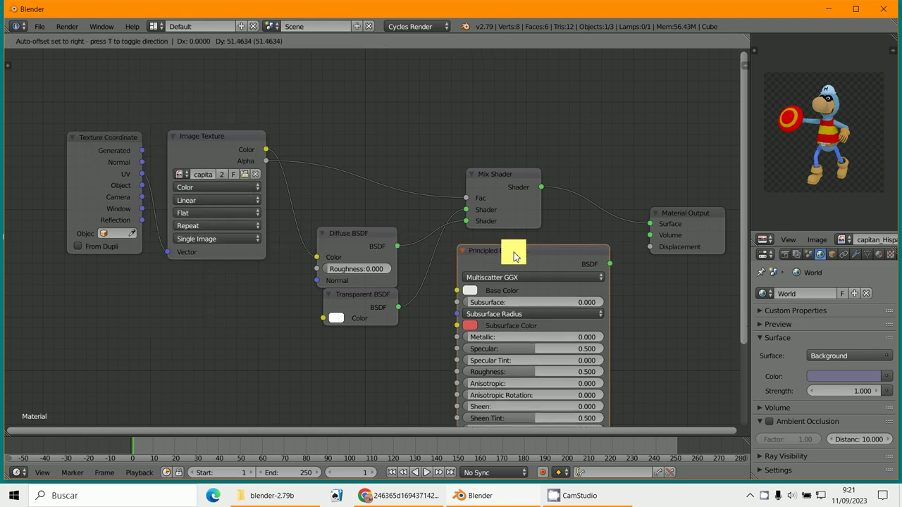
Step: Delete the Mix Shader, Diffuse BSDF and Transparent BSDF nodes from the material
key(x)
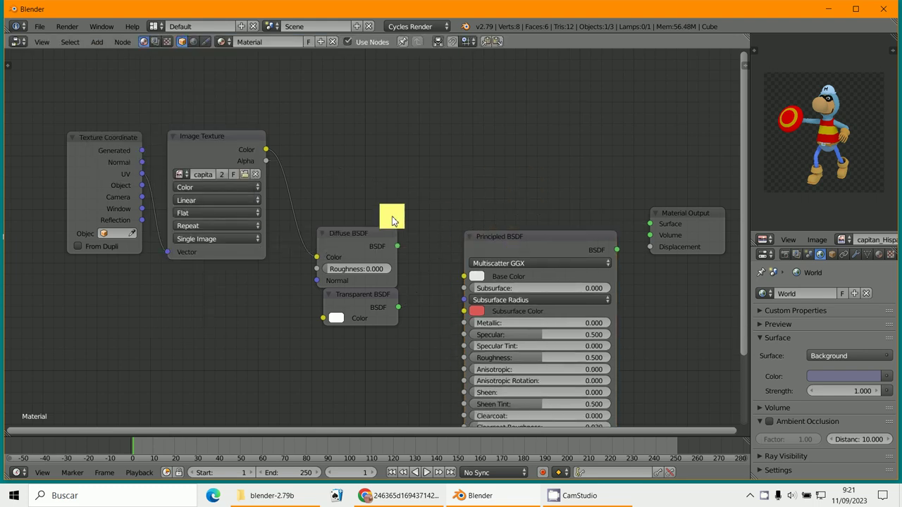
drag(377, 235, 392, 151)
key(x)
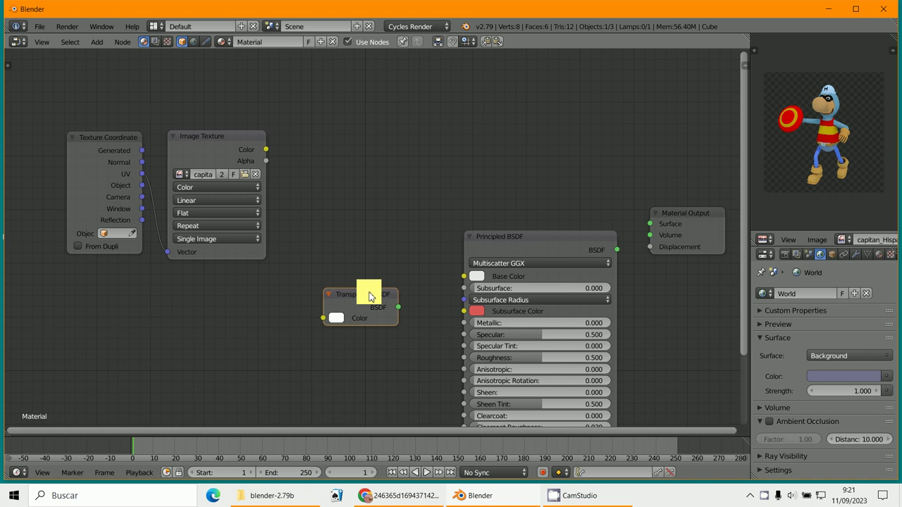
key(x)
Step: Connect Image Texture's Color to Principled BSDF's Base Color and its BSDF output to Material Output's Surface, and widen the Principled node
drag(557, 252, 451, 191)
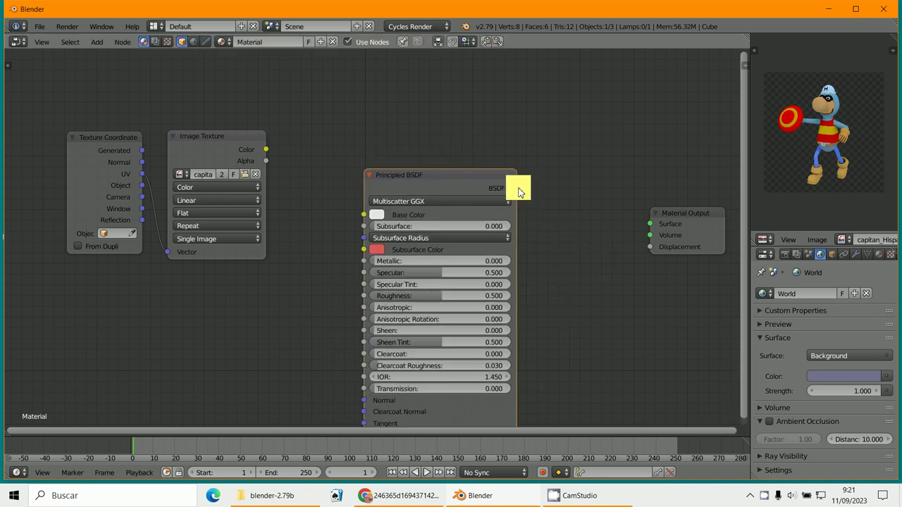
drag(518, 191, 649, 224)
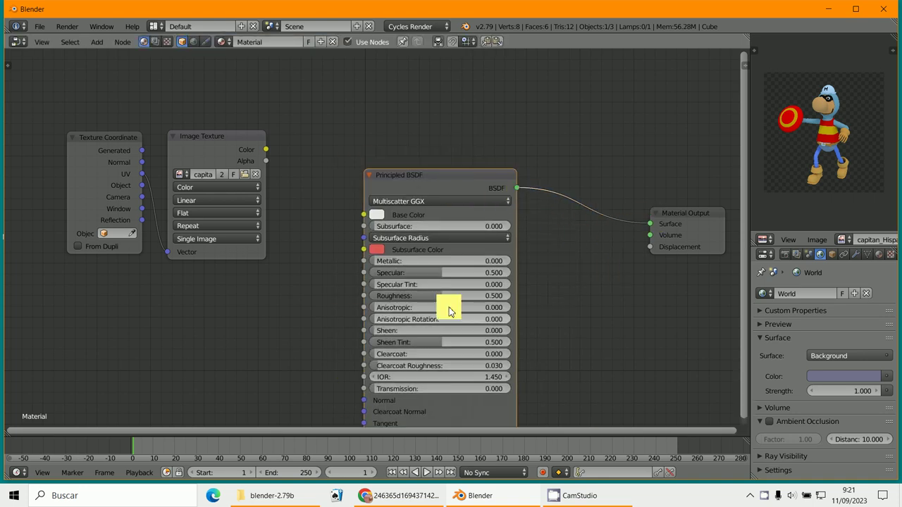
drag(425, 184, 425, 167)
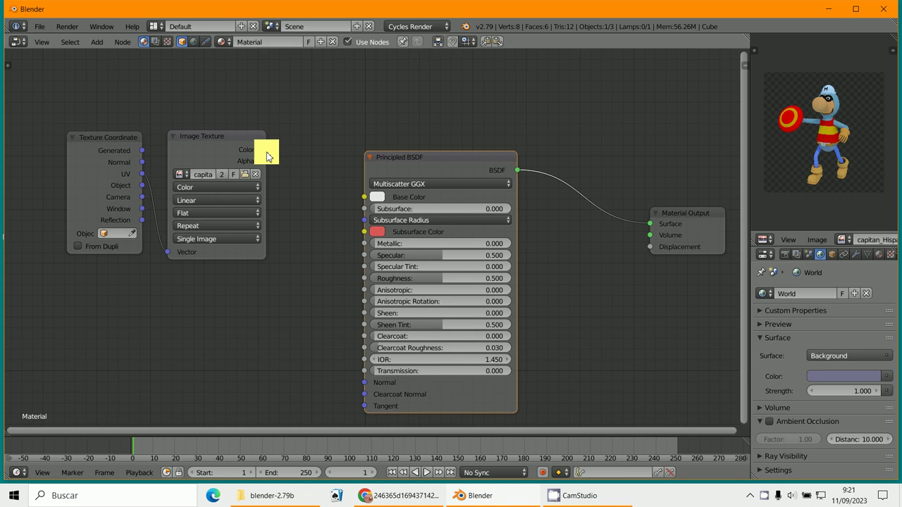
drag(266, 150, 364, 197)
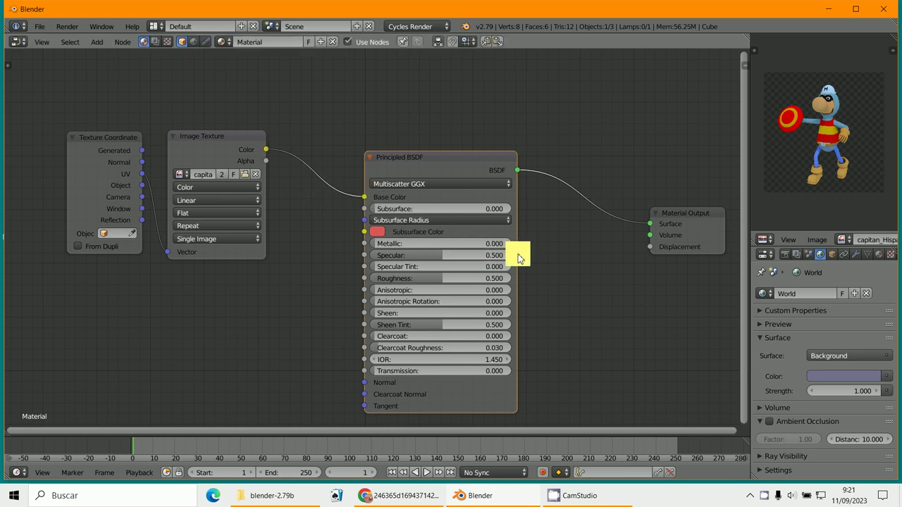
drag(516, 254, 577, 255)
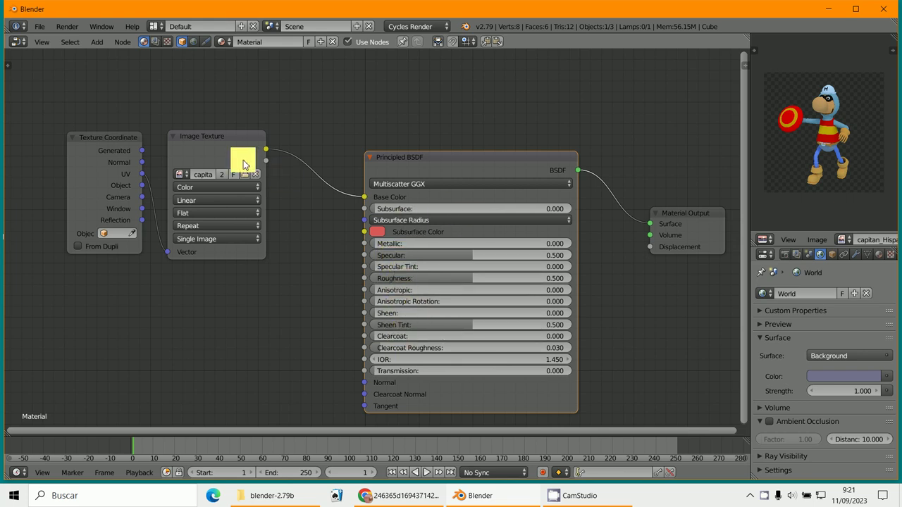
Step: Undo the Principled BSDF connections and the node deletions back to the Mix Shader setup
key(ctrl+z)
key(ctrl+z)
key(ctrl+z)
key(ctrl+z)
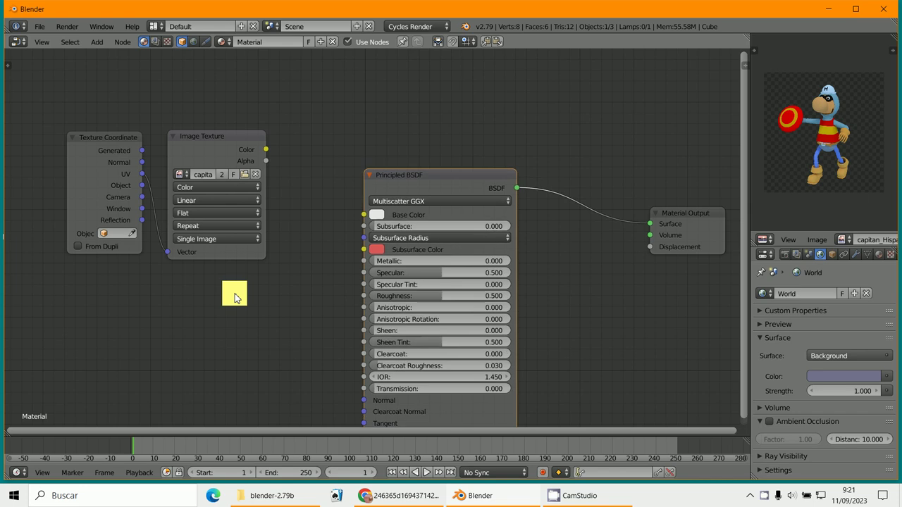
key(ctrl+z)
key(ctrl+z)
key(ctrl+z)
key(ctrl+z)
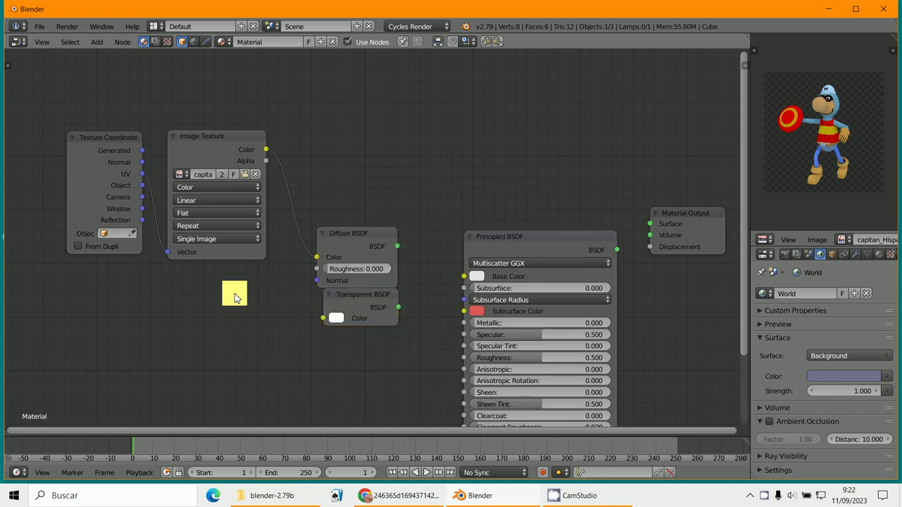
Step: Delete the unconnected Principled BSDF node and quit Blender 2.79 without saving the changes
drag(537, 269, 532, 282)
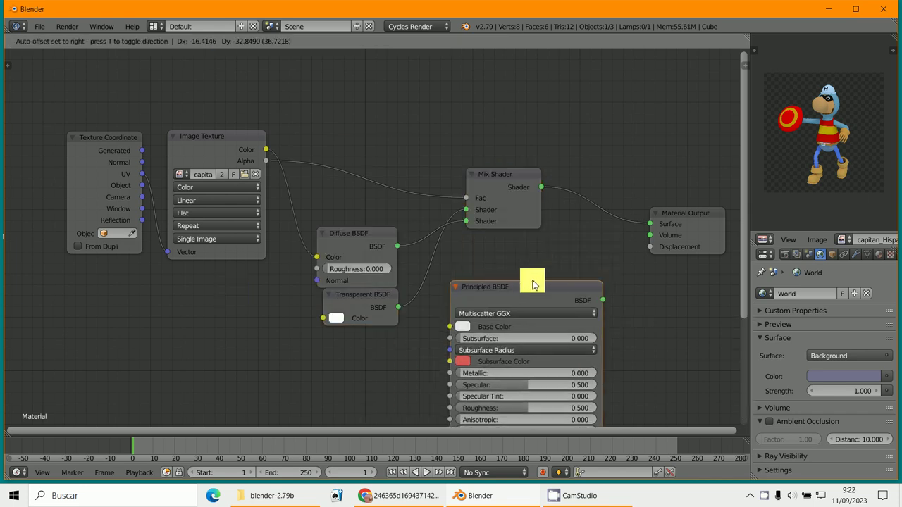
key(x)
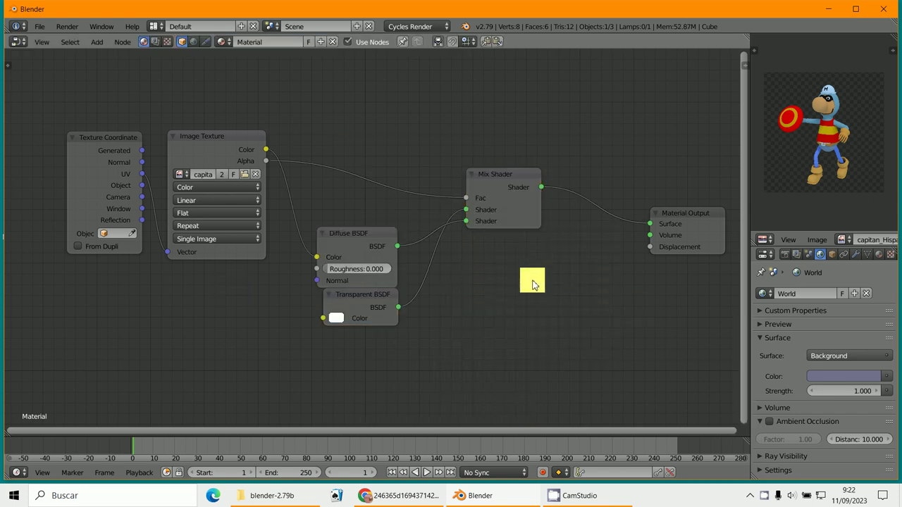
click(889, 9)
click(455, 289)
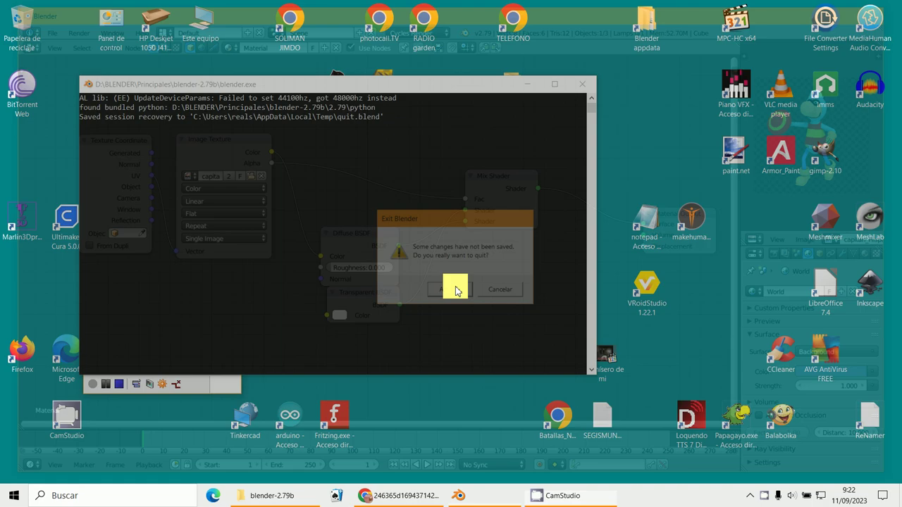
Step: Launch Blender 3.6 from the desktop and dismiss its splash screen
click(337, 282)
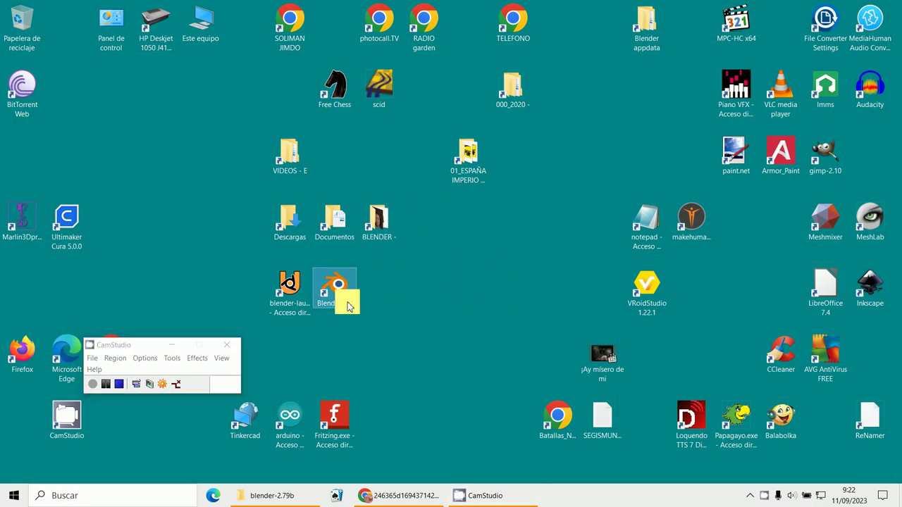
click(489, 502)
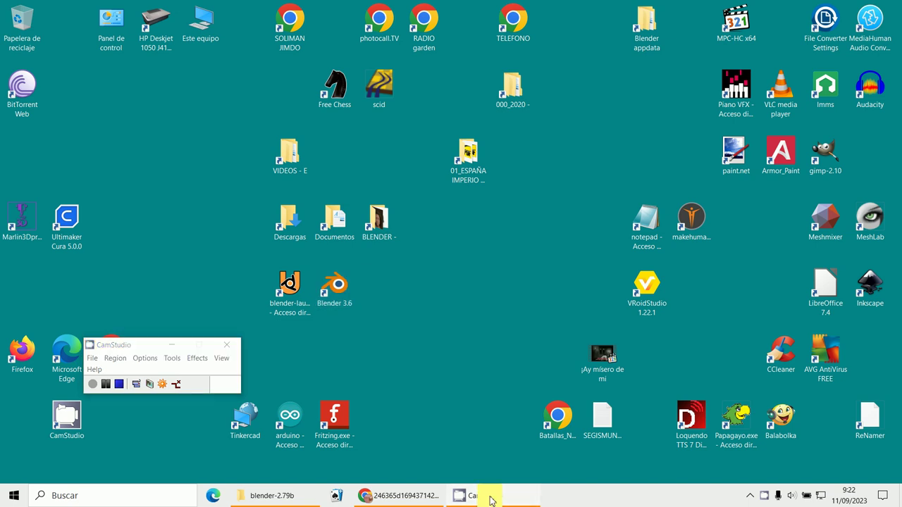
click(490, 498)
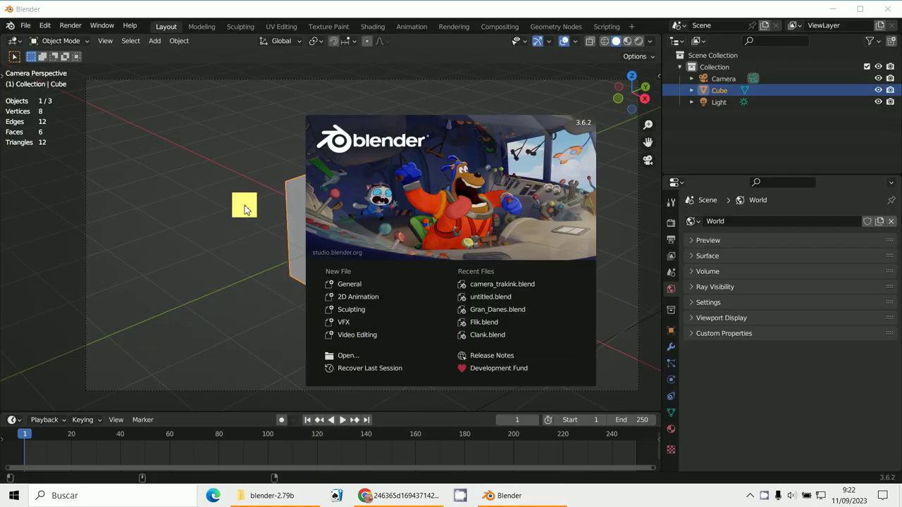
click(245, 209)
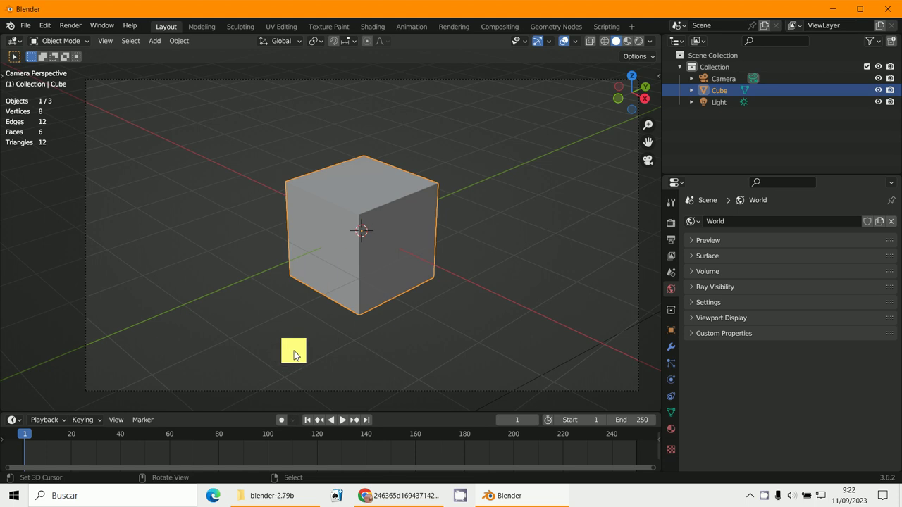
Step: Enlarge the timeline area to about half the window height and turn it into a Shader Editor
drag(308, 412, 338, 210)
click(12, 217)
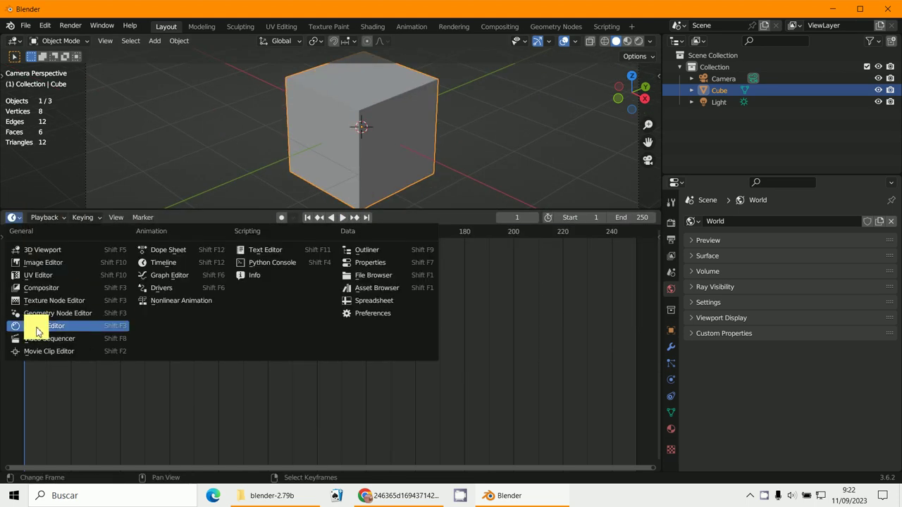
click(33, 326)
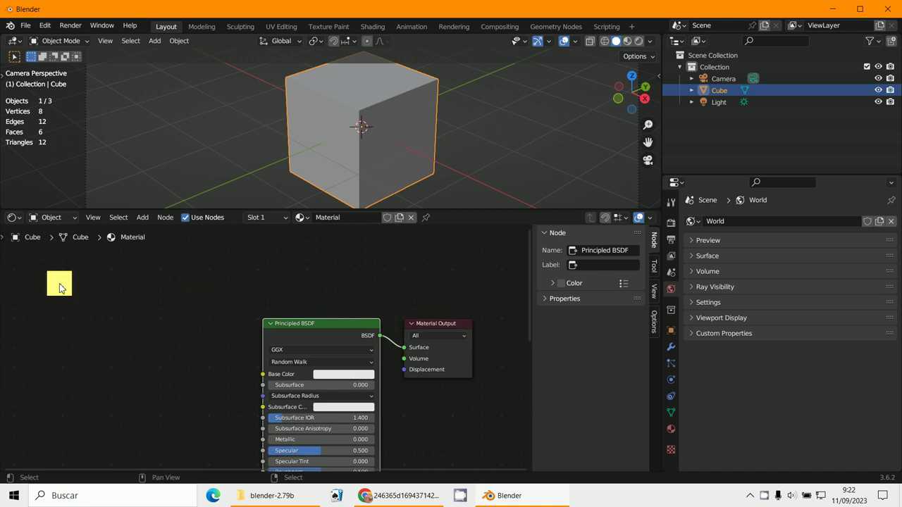
click(142, 218)
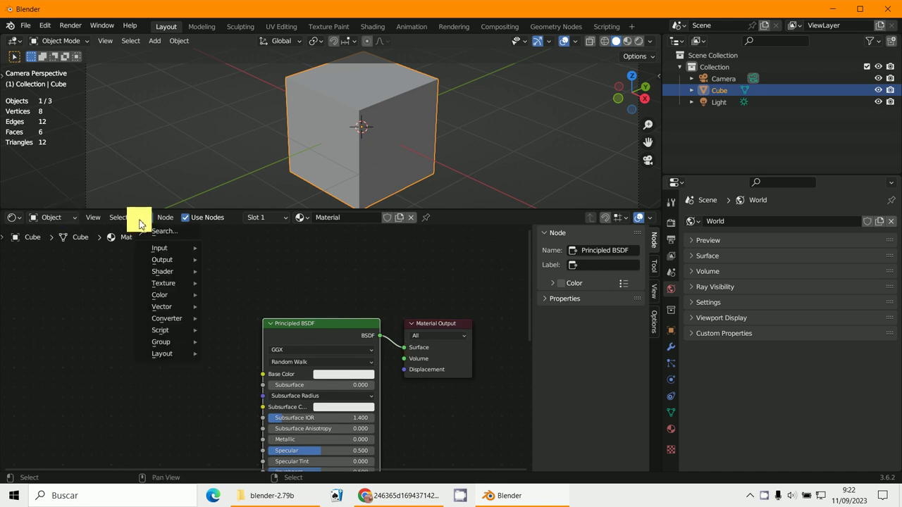
mouse_move(162, 281)
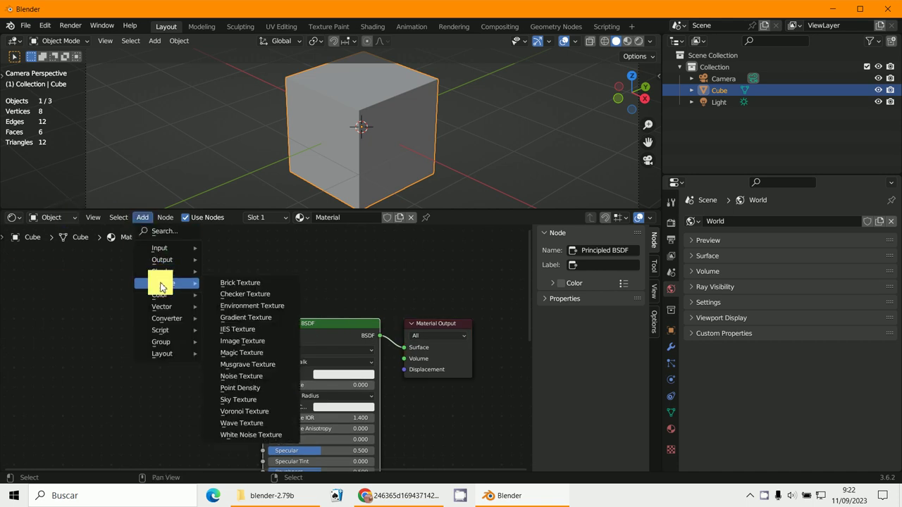
click(253, 350)
Step: Add an Image Texture node before the Principled BSDF and connect its Color output to Base Color
click(140, 217)
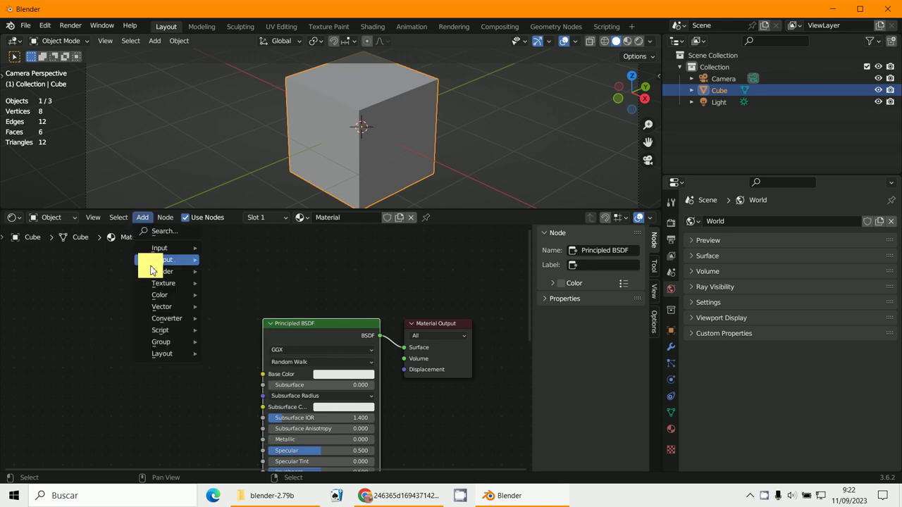
mouse_move(158, 283)
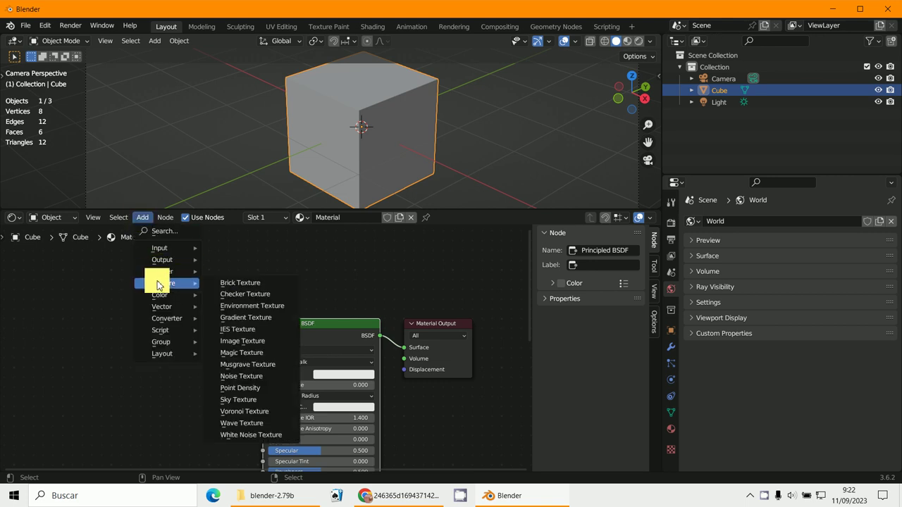
click(228, 341)
click(53, 305)
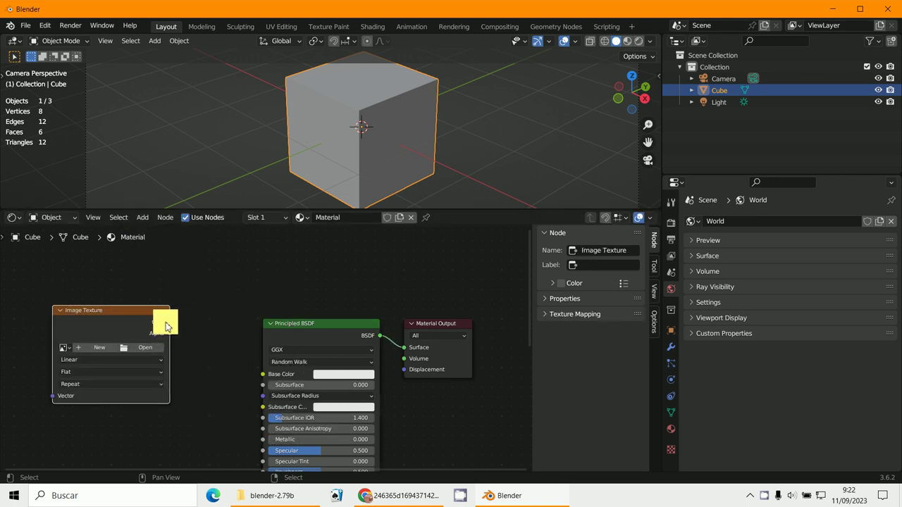
drag(166, 325, 262, 374)
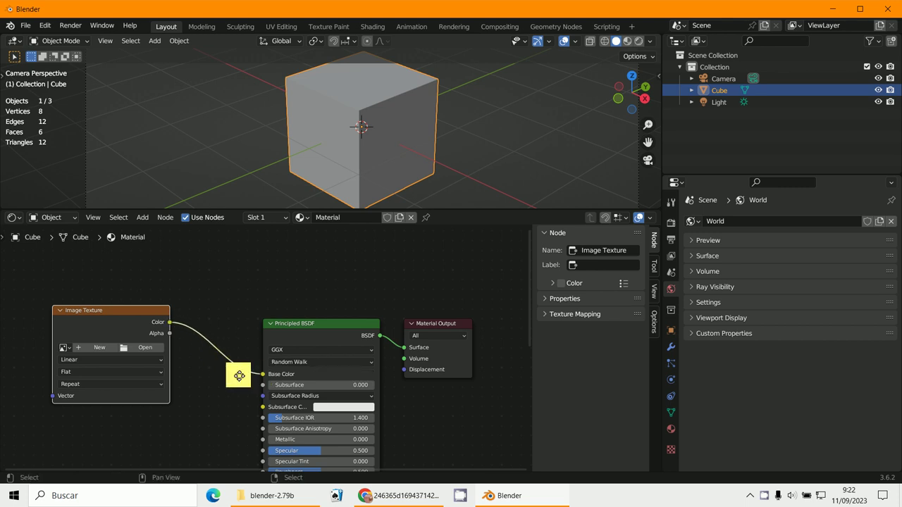
Step: Enlarge the Shader Editor over most of the 3D viewport and hide its sidebar
scroll(248, 313, down, 3)
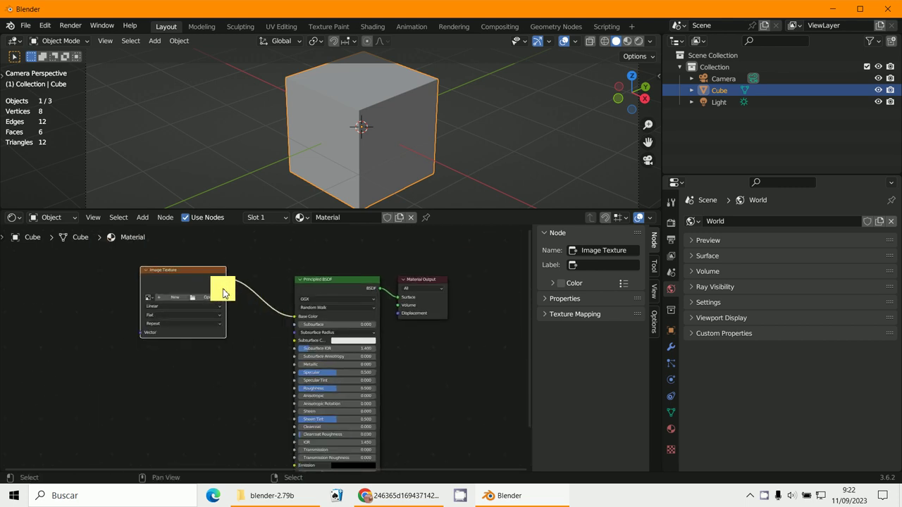
scroll(223, 303, down, 2)
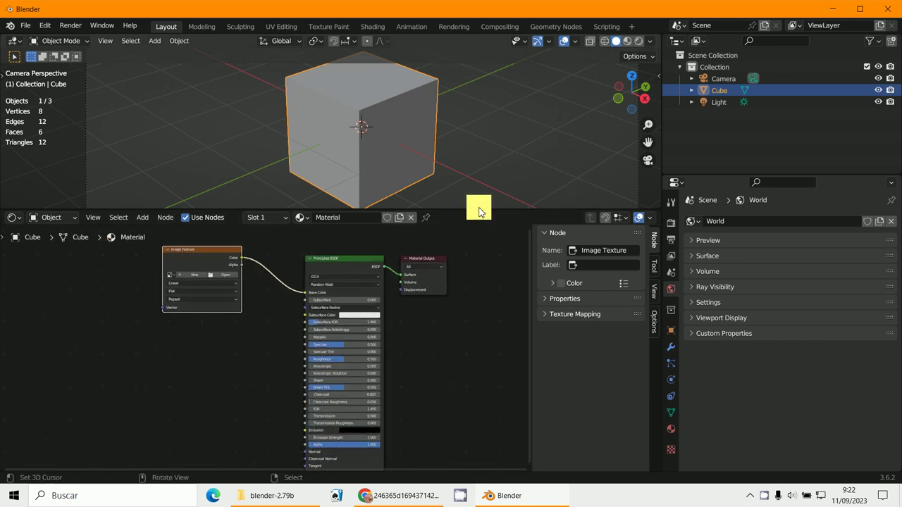
drag(467, 215, 496, 60)
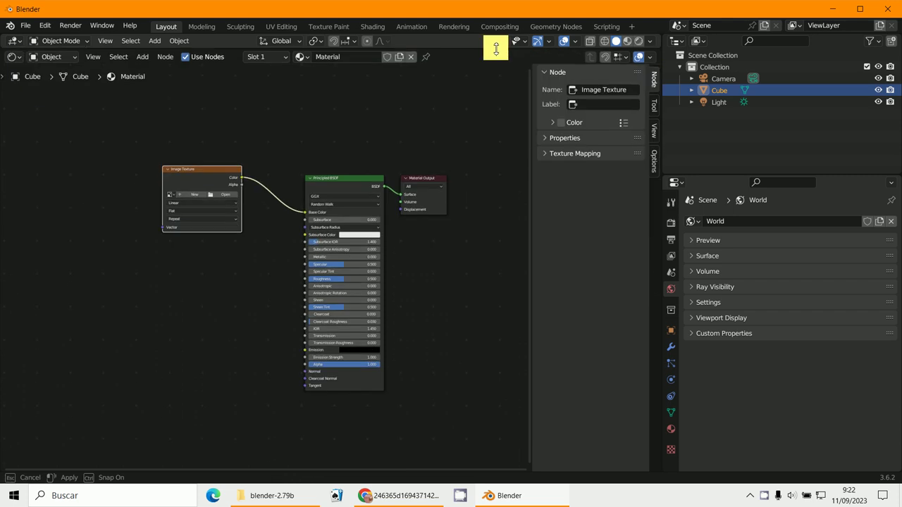
scroll(494, 280, up, 3)
key(n)
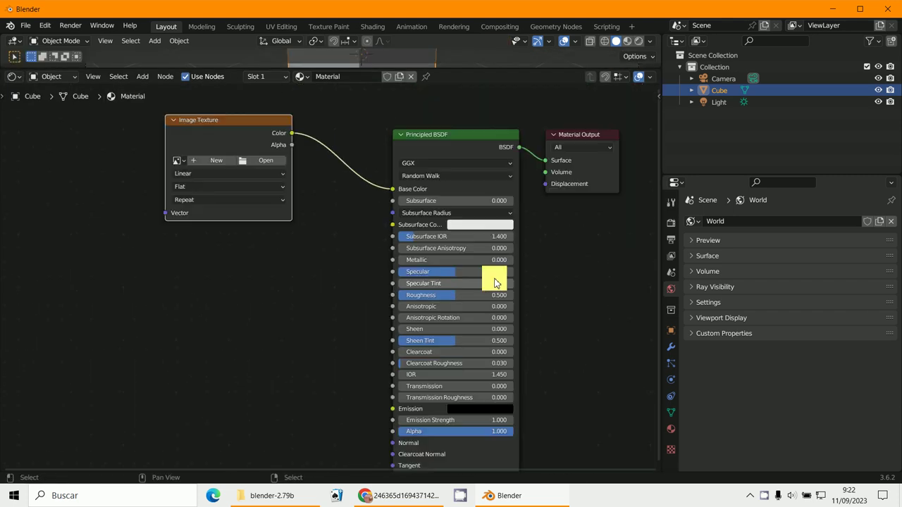
scroll(434, 455, down, 1)
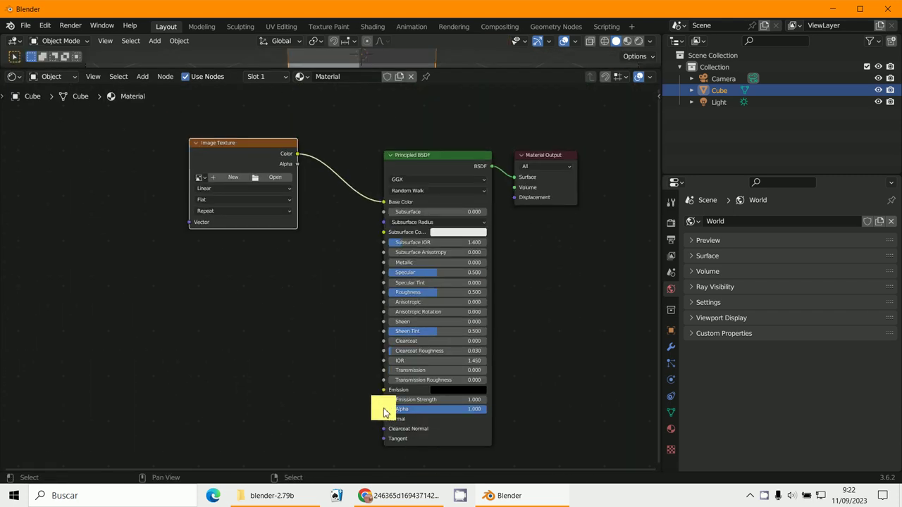
Step: Connect Image Texture's Alpha to Principled BSDF's Alpha, and move Material Output farther from the Principled node
drag(384, 410, 297, 164)
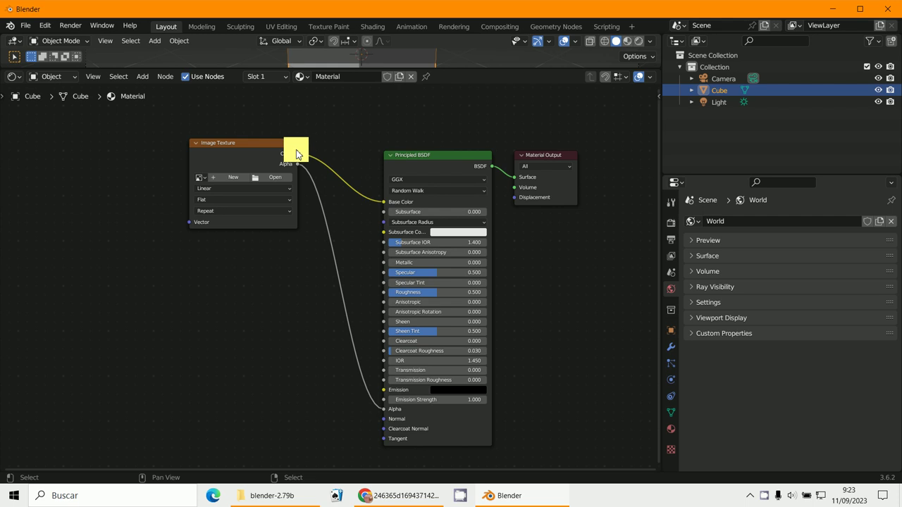
click(554, 157)
drag(554, 157, 595, 173)
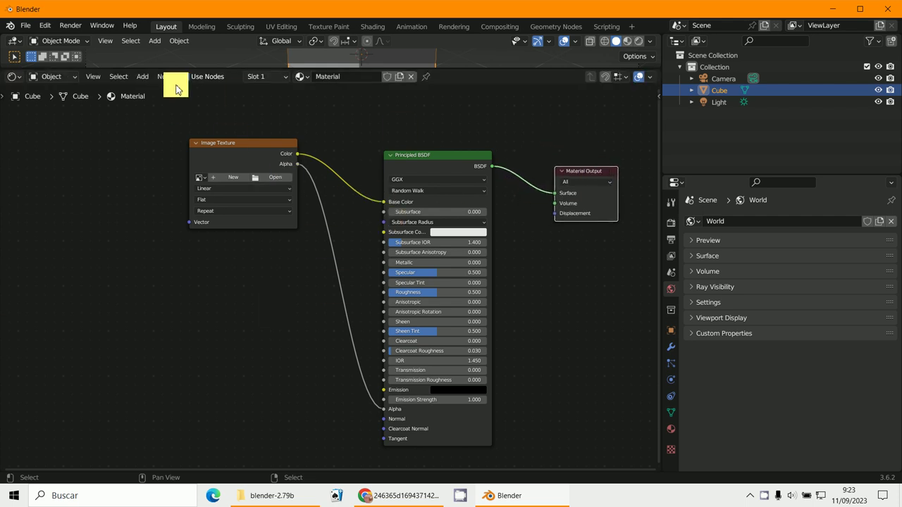
Step: Add a Texture Coordinate node before Image Texture and connect its UV output to Image Texture's Vector input
click(145, 77)
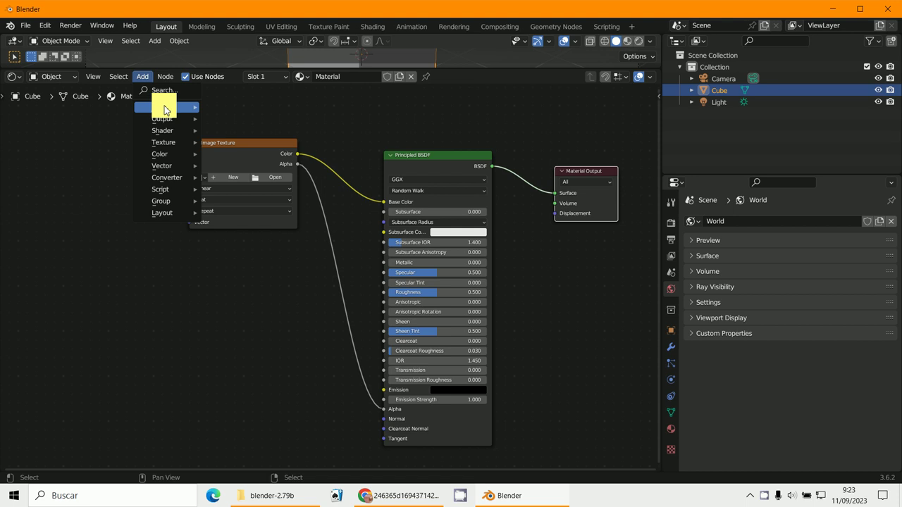
mouse_move(165, 109)
drag(178, 233, 33, 129)
drag(107, 171, 189, 222)
scroll(346, 292, down, 1)
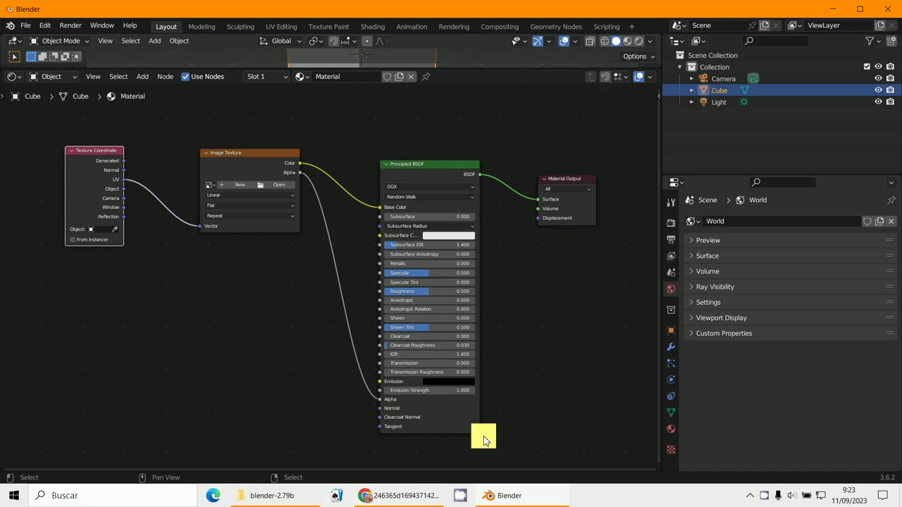
mouse_move(417, 501)
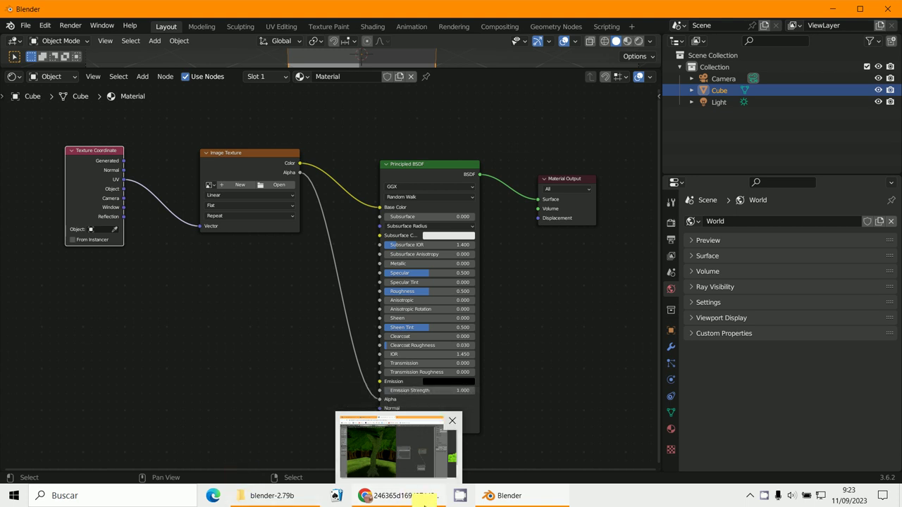
click(456, 500)
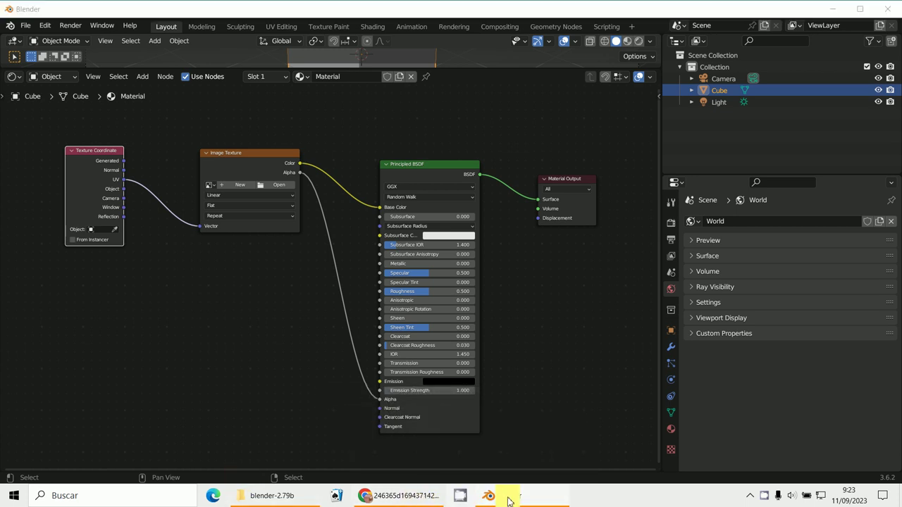
click(760, 498)
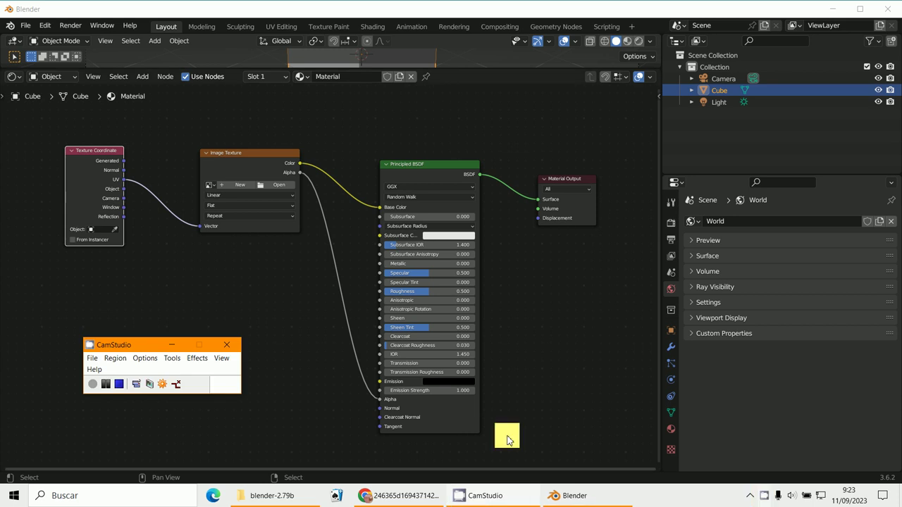